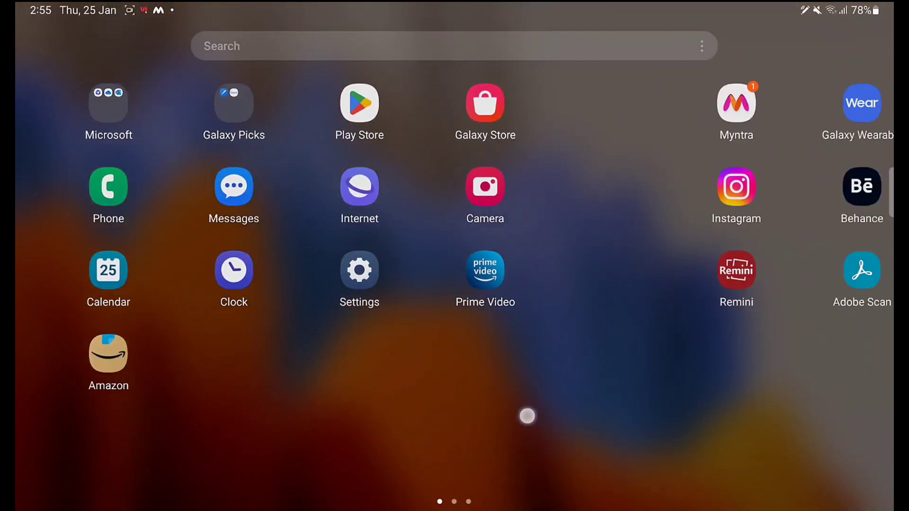
Launch ibisPaint X from the next page of the Android app drawer.
left_click_drag(705, 330, 255, 461)
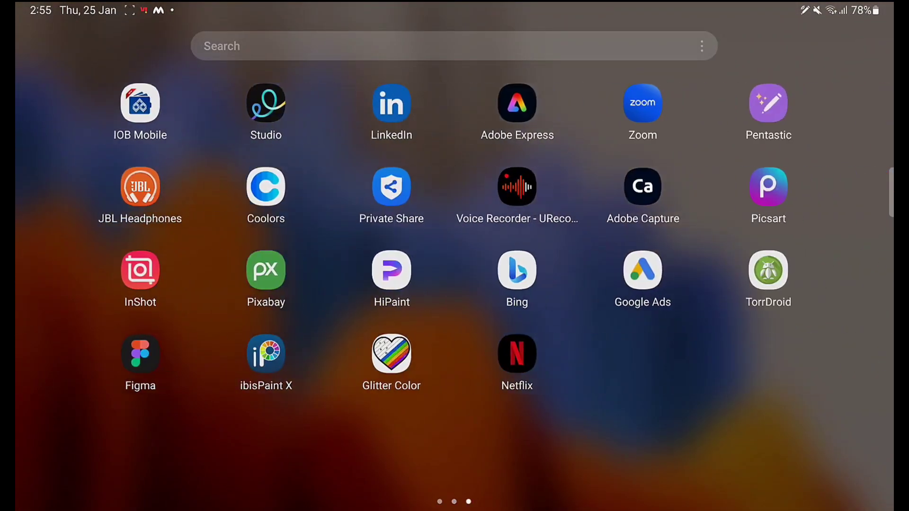
left_click(265, 354)
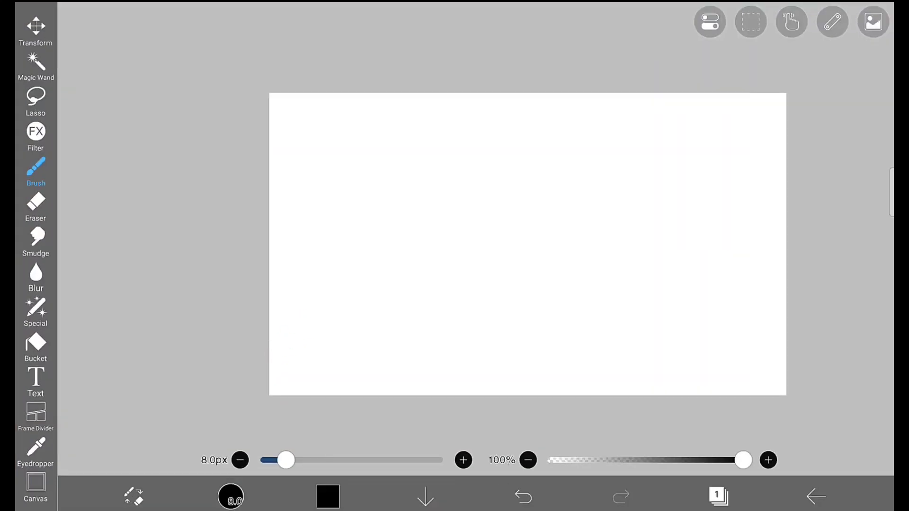
Choose the Felt Tip Pen (Hard) brush at 22 px and draw a black wavy test line.
scroll(689, 333, "up", 3)
scroll(677, 304, "down", 4)
scroll(670, 301, "up", 2)
scroll(670, 302, "down", 1)
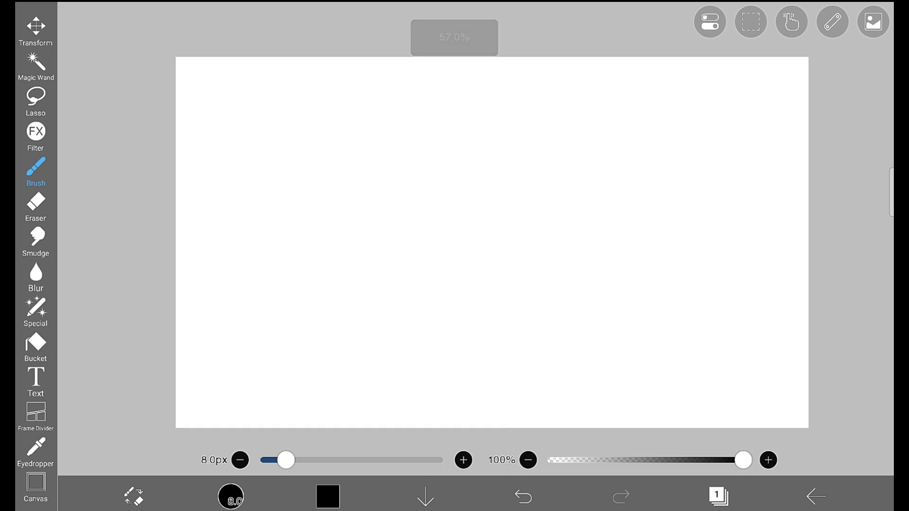
left_click(35, 171)
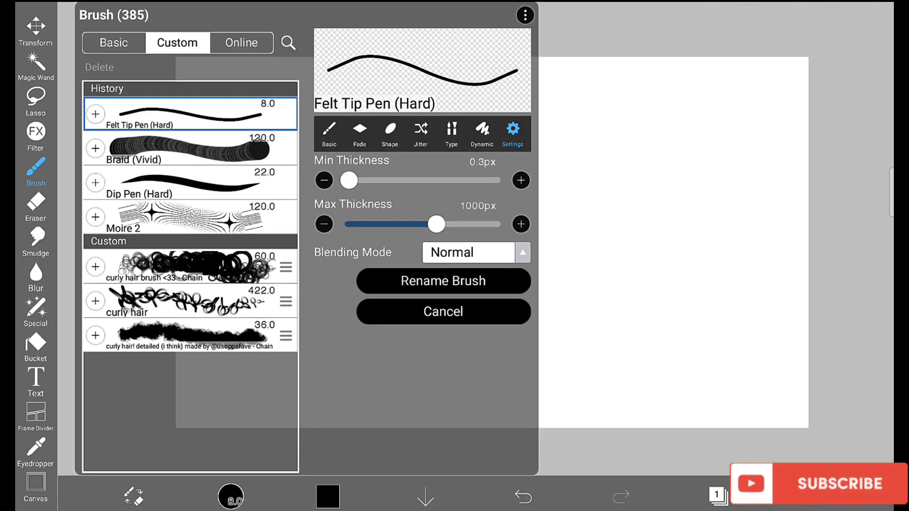
left_click(620, 130)
left_click_drag(284, 458, 299, 458)
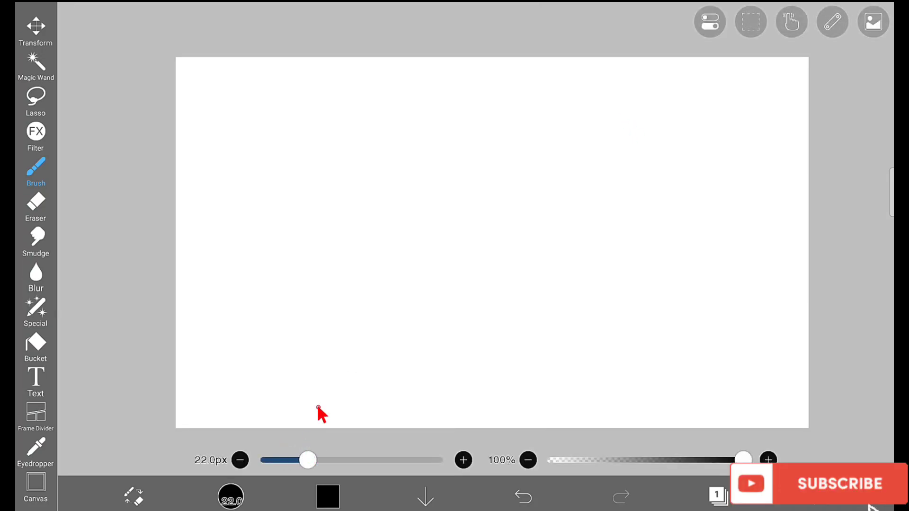
left_click_drag(216, 113, 297, 121)
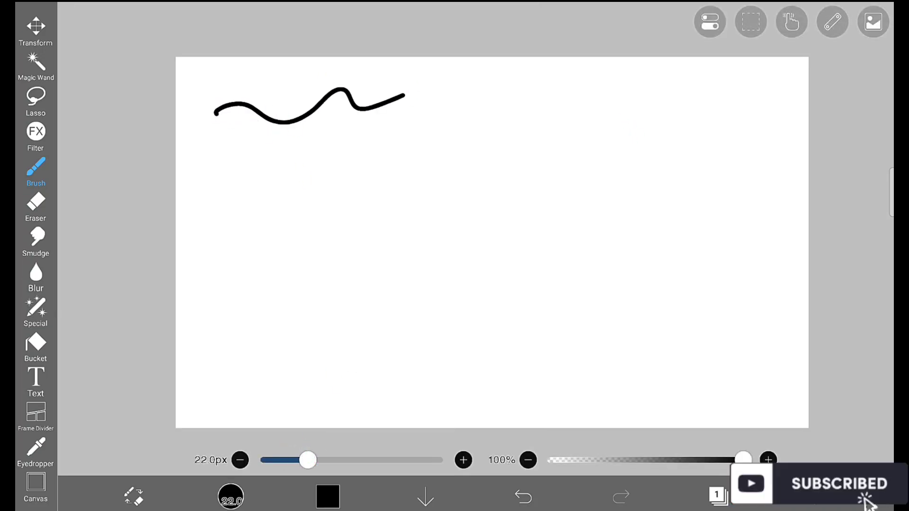
Switch to the dark-brown recent colour and draw a second wavy line beneath the black one.
left_click(328, 496)
left_click(123, 456)
left_click(629, 132)
left_click_drag(230, 158, 435, 119)
scroll(520, 270, "up", 2)
scroll(520, 269, "up", 1)
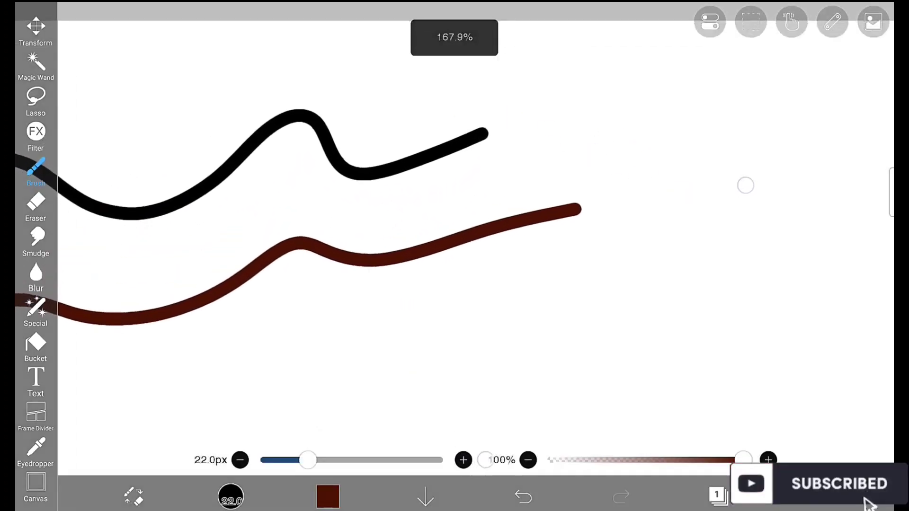
scroll(621, 308, "down", 4)
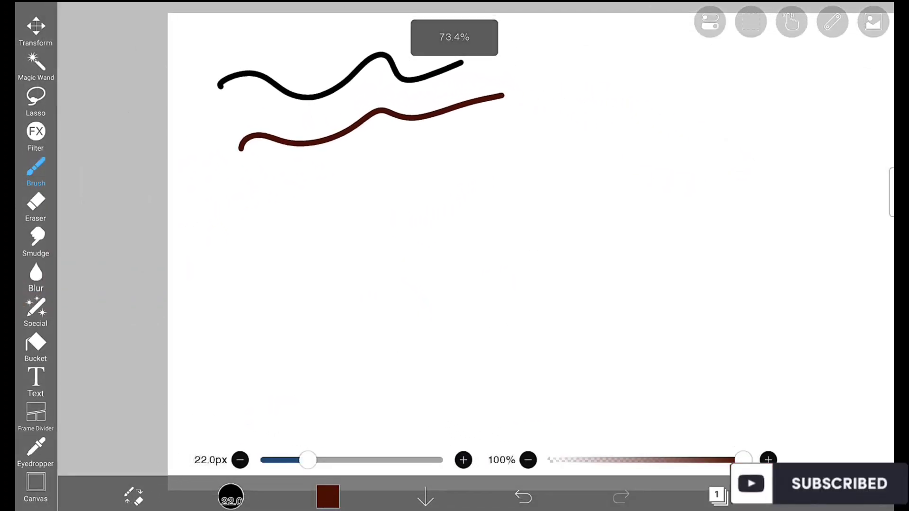
Set the Felt Tip Pen (Hard) brush pattern to Chain 4 (Color) in the Shape settings.
left_click(37, 171)
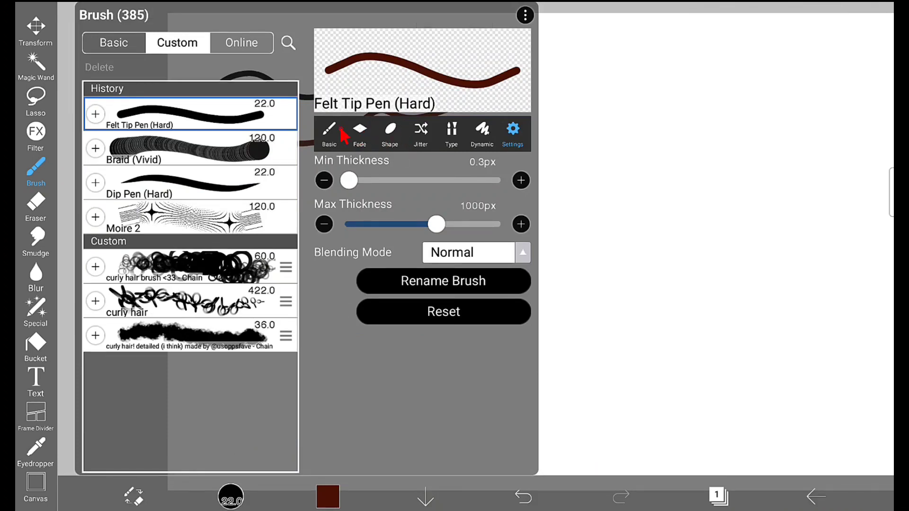
left_click(359, 134)
left_click(390, 134)
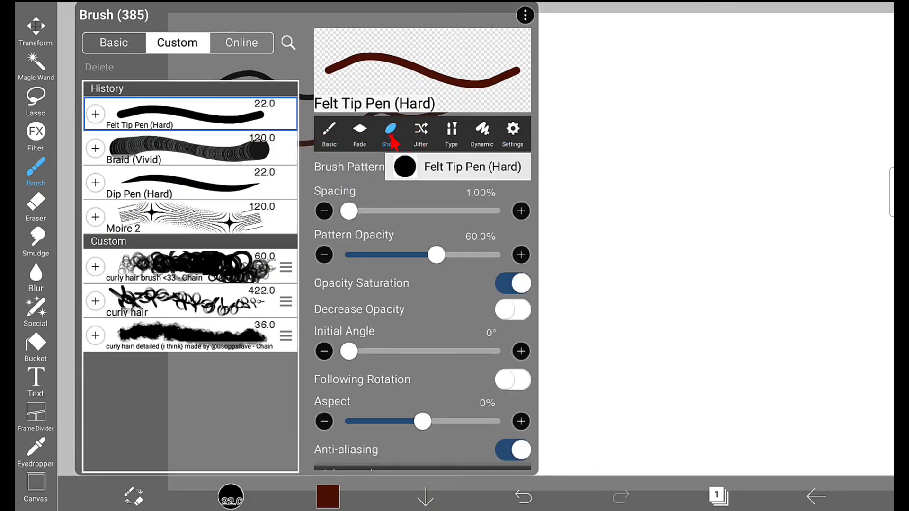
left_click(404, 167)
scroll(483, 437, "down", 15)
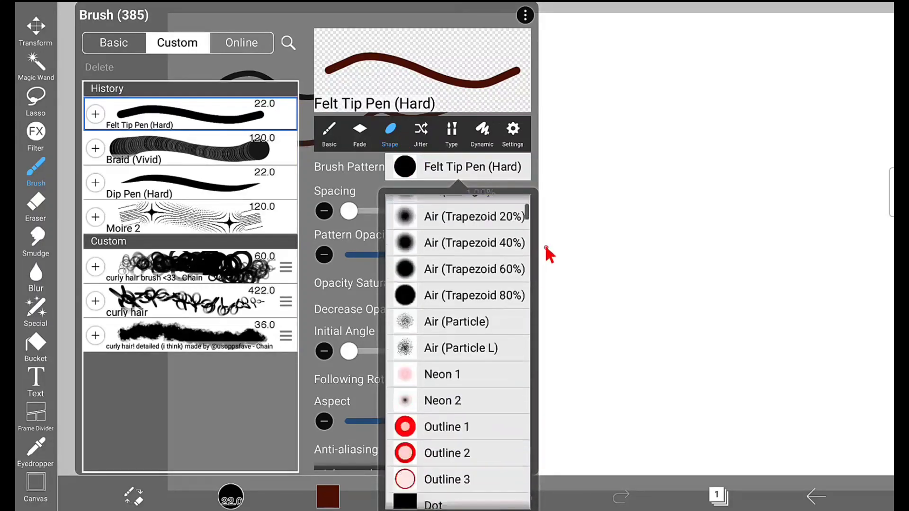
scroll(466, 431, "down", 15)
scroll(473, 355, "down", 15)
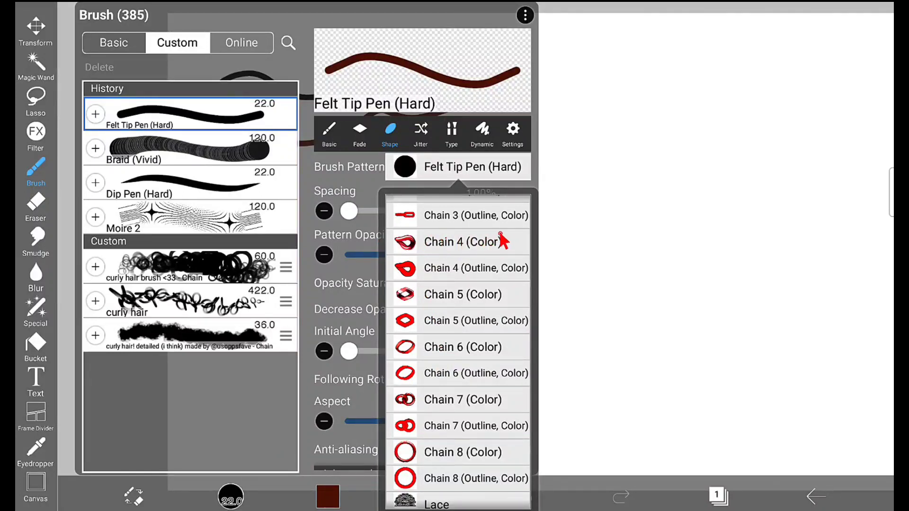
left_click(479, 244)
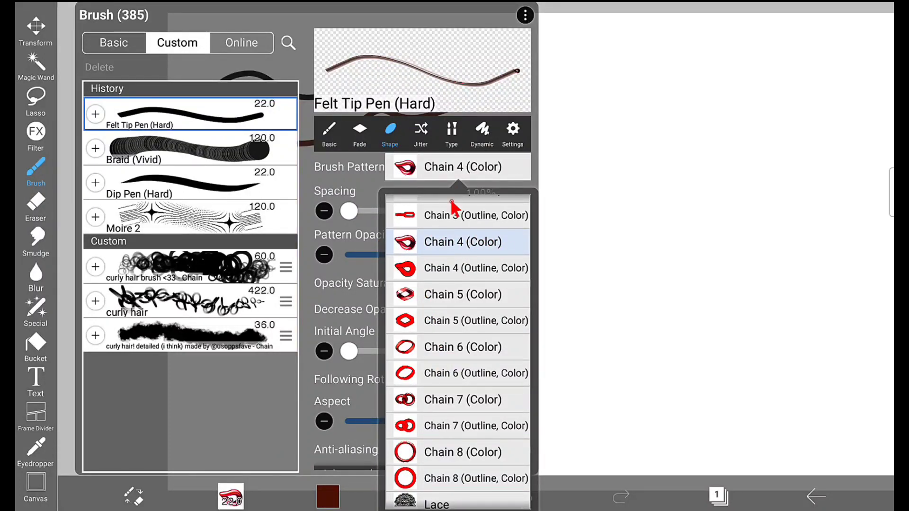
left_click(564, 93)
Undo the thin chain test stroke and raise the brush size to 110 px.
left_click(572, 118)
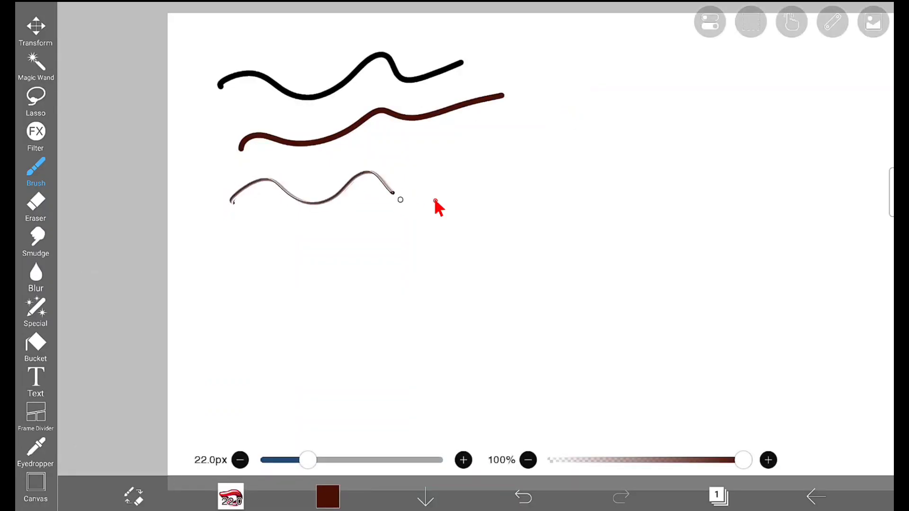
left_click(505, 500)
left_click_drag(308, 460, 359, 460)
Draw two thick glossy chocolate waves below the earlier test lines.
mouse_move(219, 203)
left_mouse_down()
mouse_move(364, 186)
mouse_move(521, 206)
left_mouse_up()
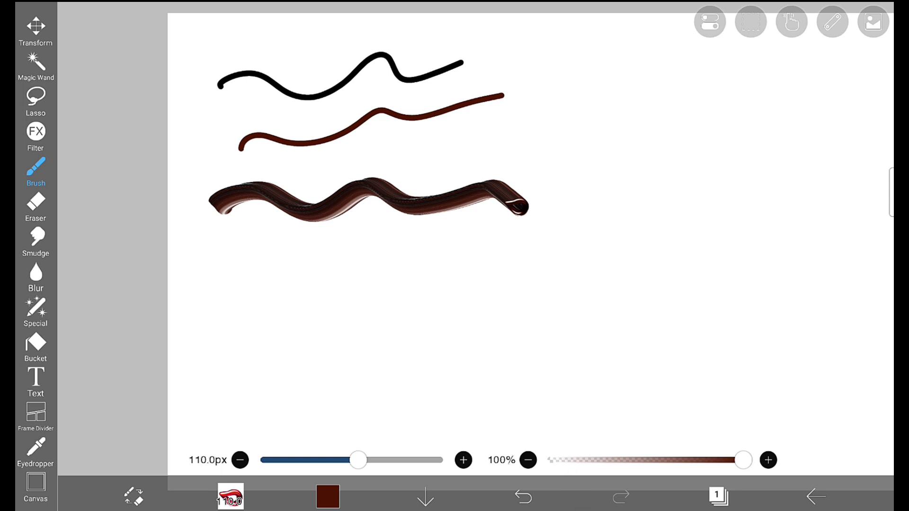
scroll(546, 291, "up", 5)
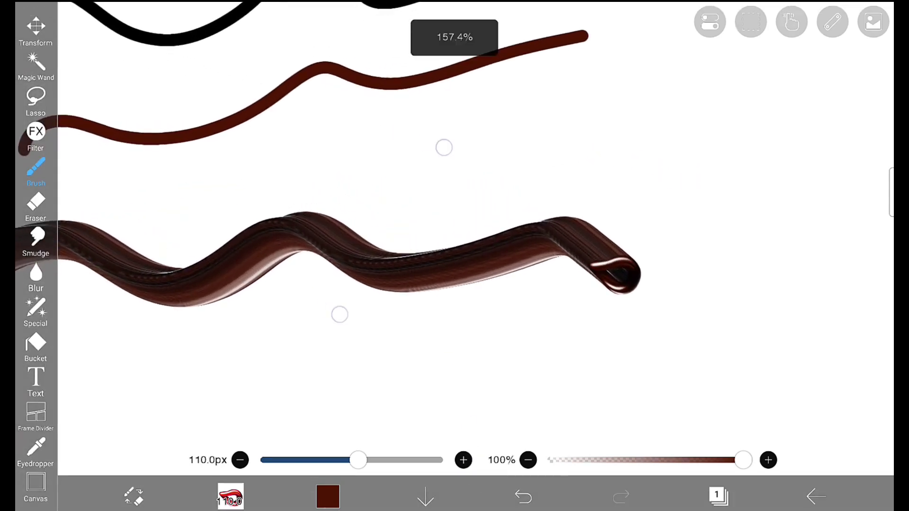
scroll(443, 253, "up", 2)
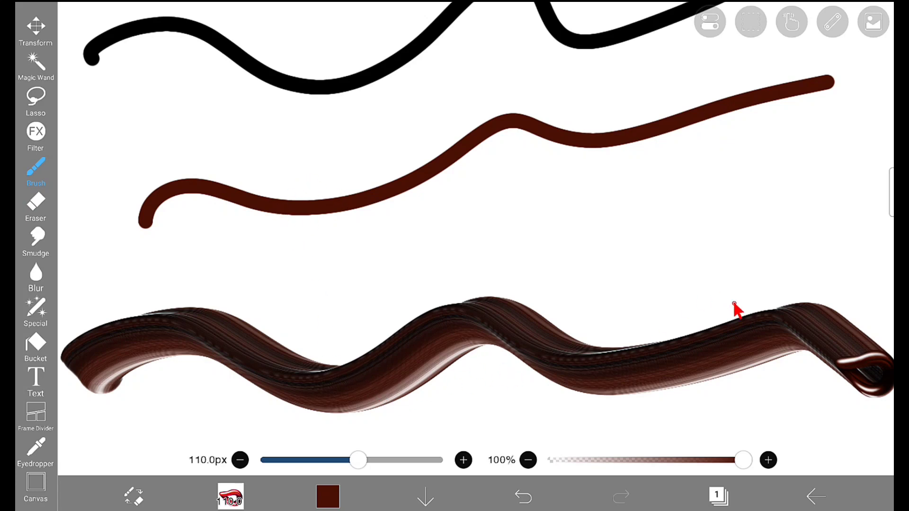
scroll(503, 205, "down", 3)
mouse_move(272, 311)
left_mouse_down()
mouse_move(458, 332)
mouse_move(612, 296)
mouse_move(740, 287)
left_mouse_up()
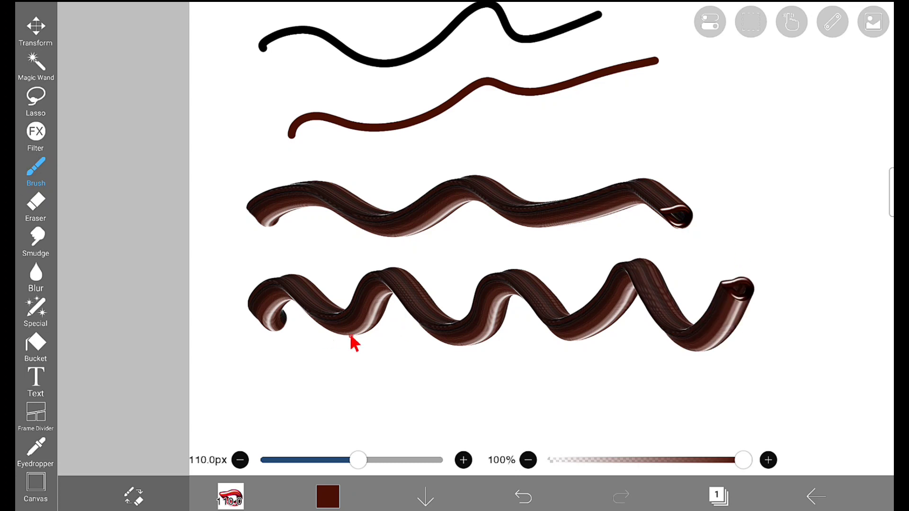
scroll(454, 256, "down", 2)
scroll(379, 213, "up", 4)
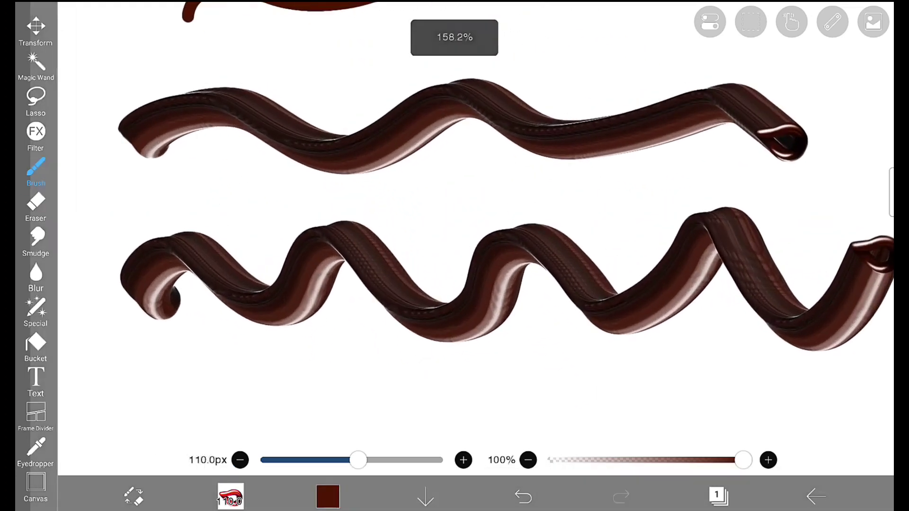
scroll(579, 223, "down", 3)
Set the brush's Initial Angle to 110° and draw a third chocolate wave beneath the others.
left_click(230, 496)
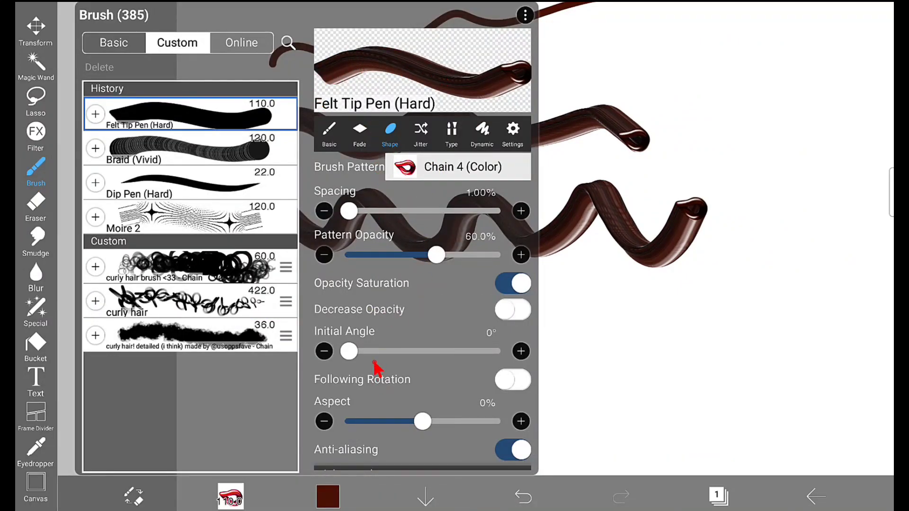
left_click_drag(351, 352, 392, 352)
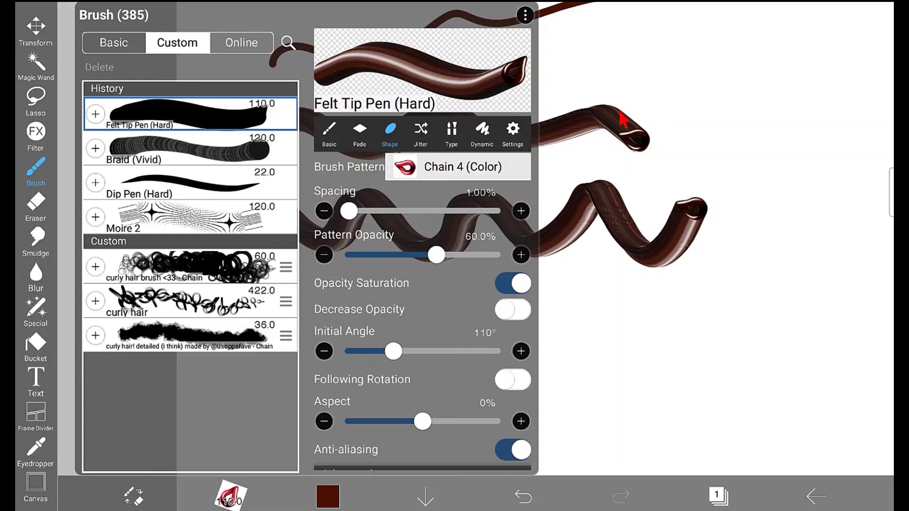
left_click(702, 271)
mouse_move(248, 251)
left_mouse_down()
mouse_move(298, 268)
mouse_move(538, 296)
mouse_move(652, 277)
left_mouse_up()
scroll(388, 260, "up", 5)
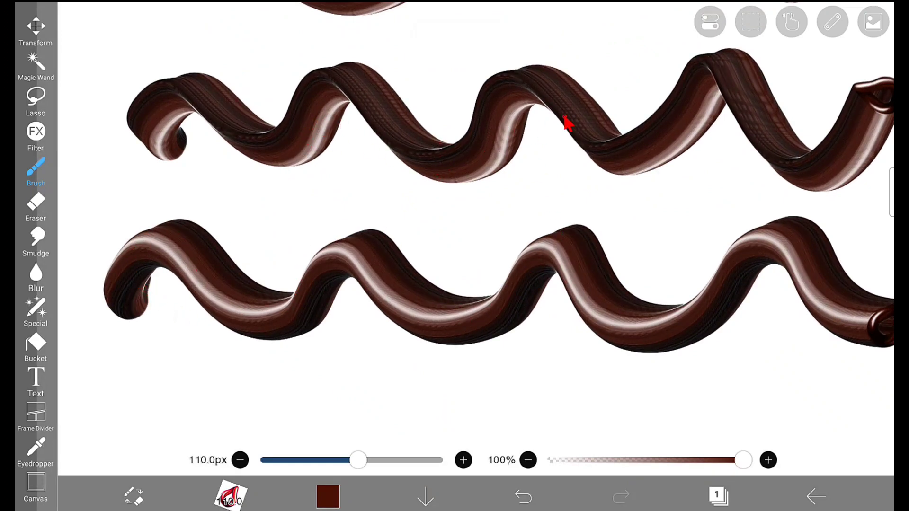
scroll(615, 265, "down", 8)
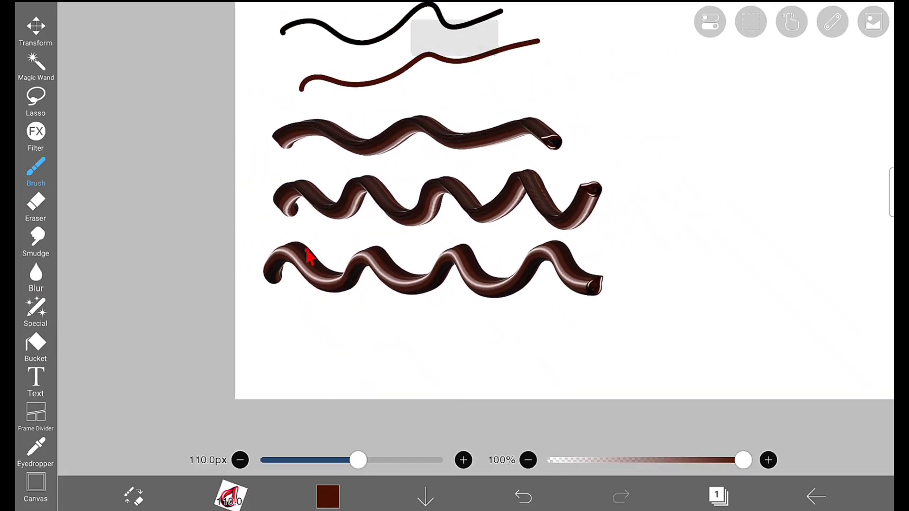
Raise the Initial Angle to 211° and draw a fourth chocolate wave at the bottom.
left_click(56, 174)
left_click_drag(408, 352, 435, 352)
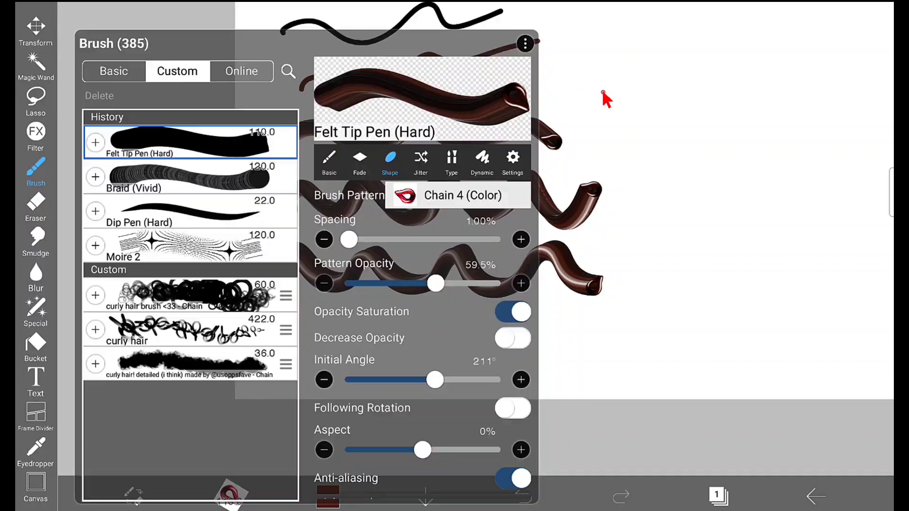
left_click(603, 95)
mouse_move(257, 336)
left_mouse_down()
mouse_move(349, 357)
mouse_move(470, 350)
mouse_move(657, 321)
left_mouse_up()
scroll(514, 333, "up", 5)
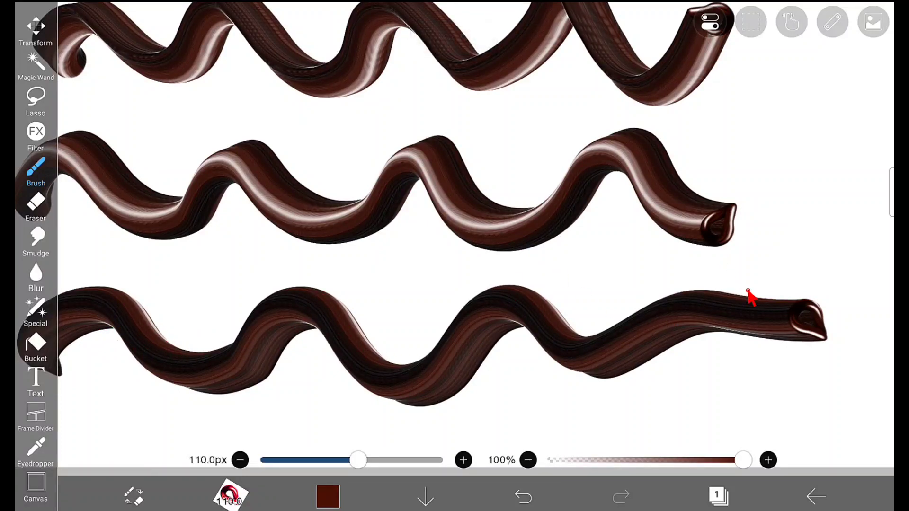
scroll(753, 290, "down", 5)
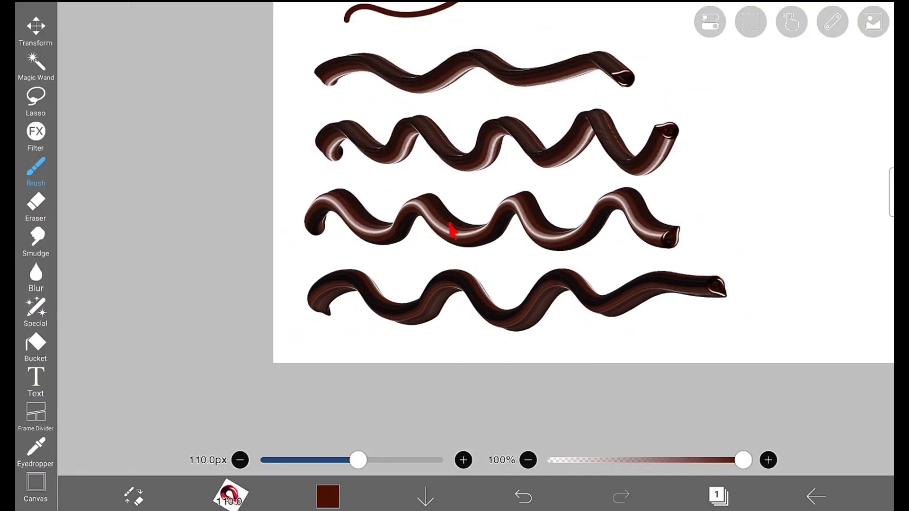
Lower the brush's Initial Angle back down to about 93°.
left_click(52, 163)
left_click_drag(433, 350, 386, 353)
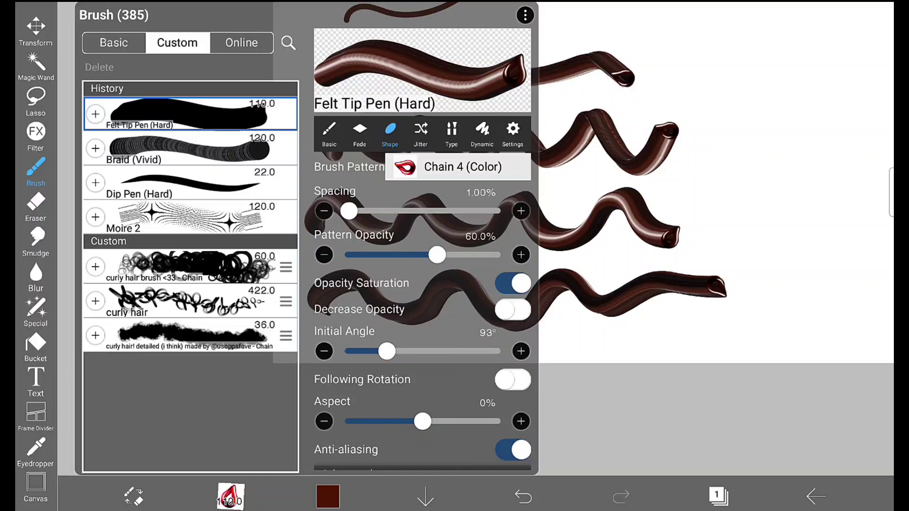
left_click(663, 382)
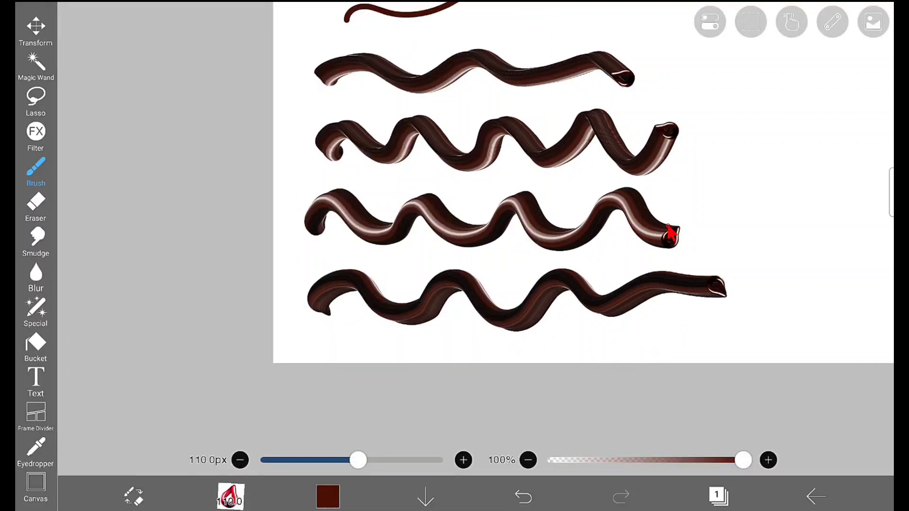
scroll(548, 222, "up", 5)
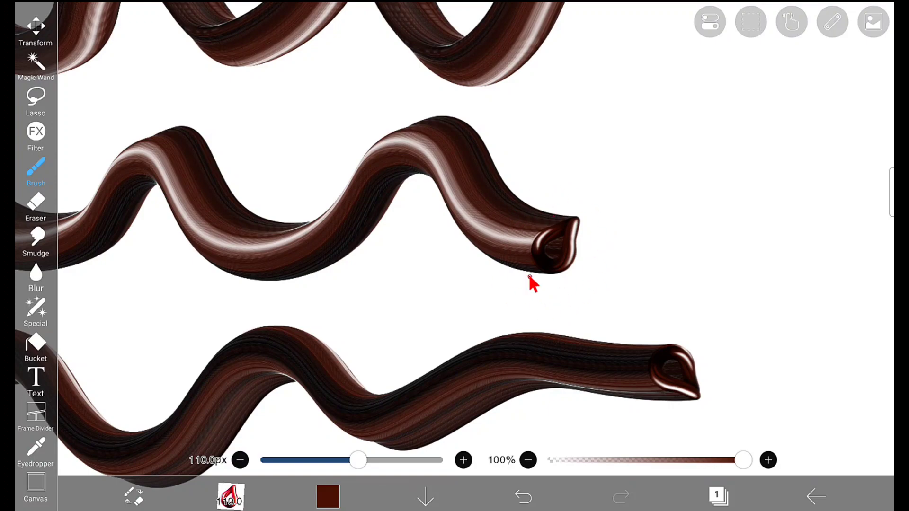
Lower the brush's Thickness of Start and Thickness of End so strokes taper, ending at 3%.
left_click(35, 171)
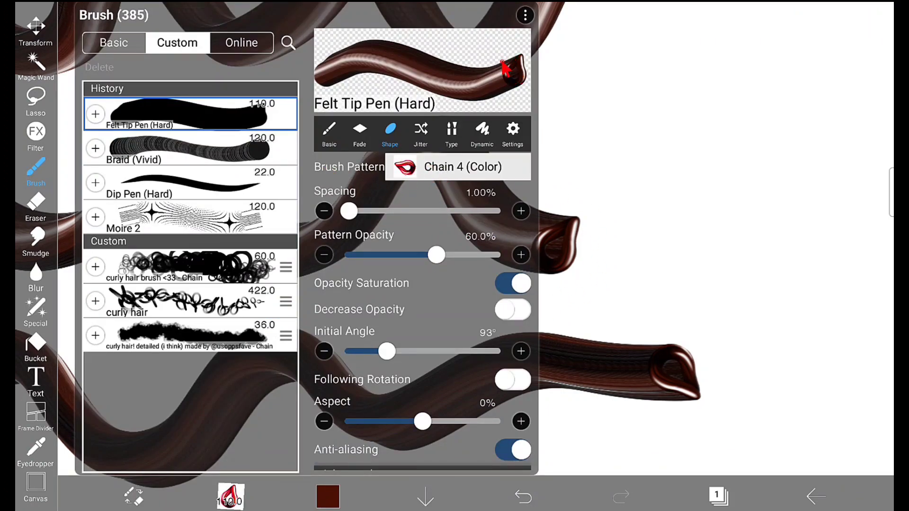
left_click(326, 132)
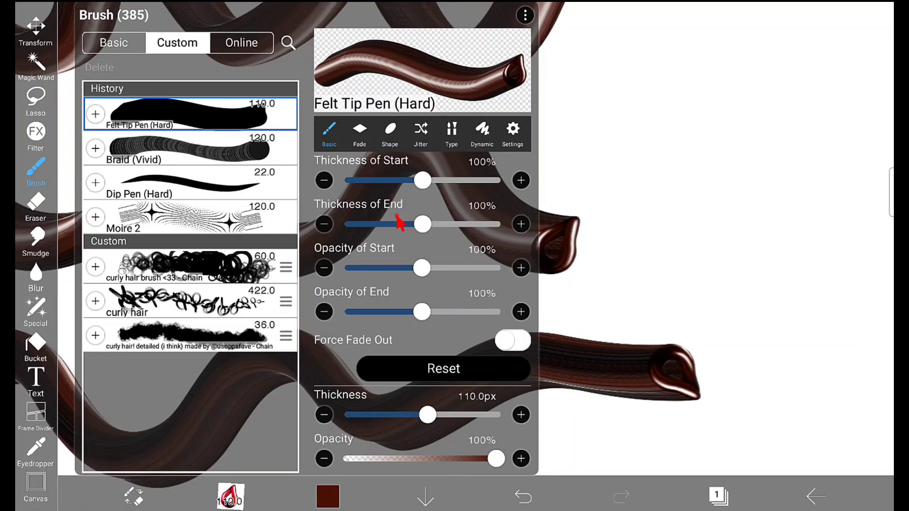
mouse_move(419, 179)
left_mouse_down()
mouse_move(348, 193)
mouse_move(418, 185)
mouse_move(404, 185)
left_mouse_up()
left_click_drag(424, 224, 359, 236)
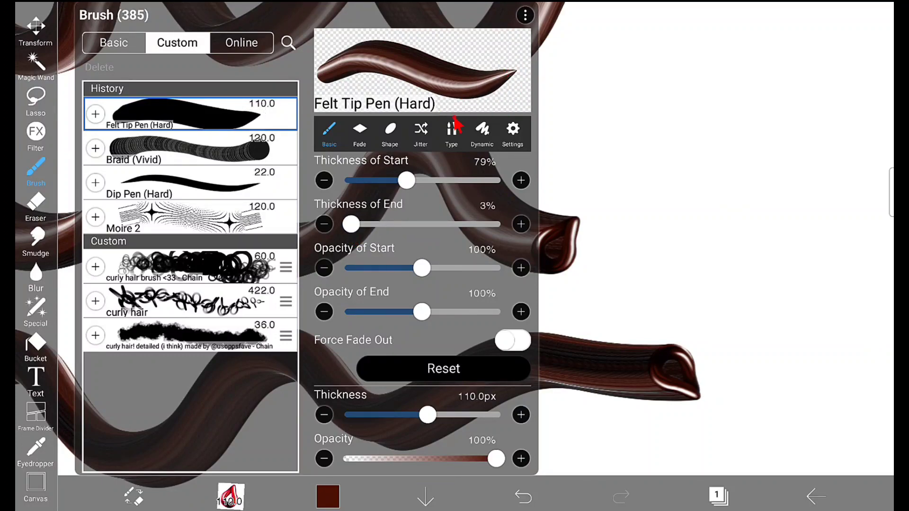
left_click(590, 248)
Draw a tapered wavy chocolate stroke at the upper right of the canvas.
scroll(628, 301, "down", 3)
scroll(628, 301, "down", 2)
left_click_drag(379, 136, 729, 122)
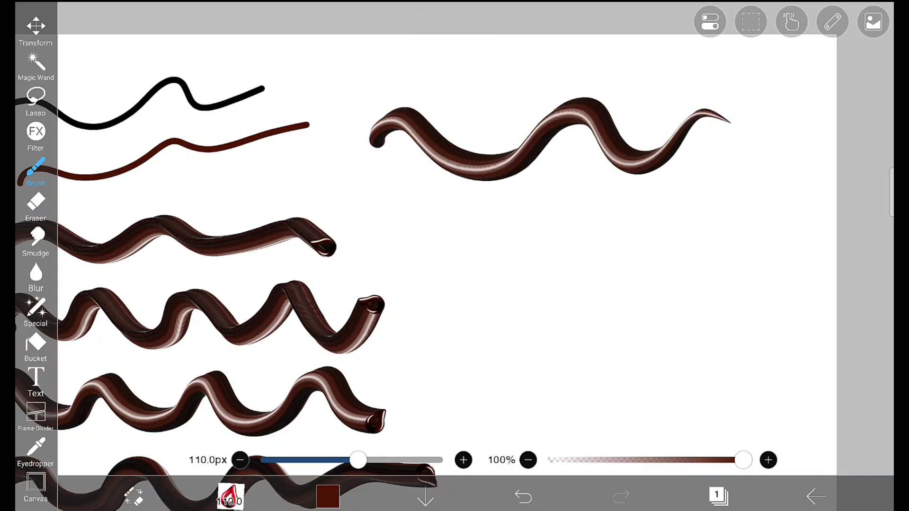
scroll(721, 111, "up", 5)
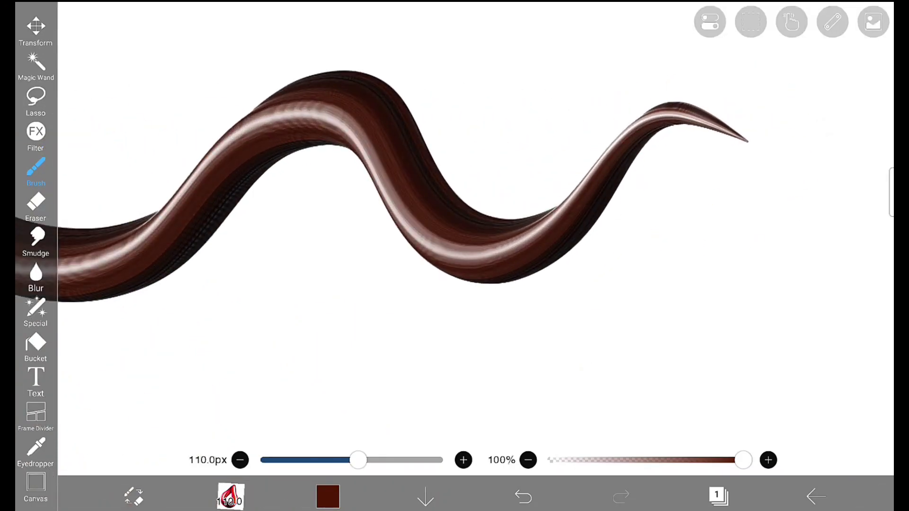
scroll(768, 159, "down", 5)
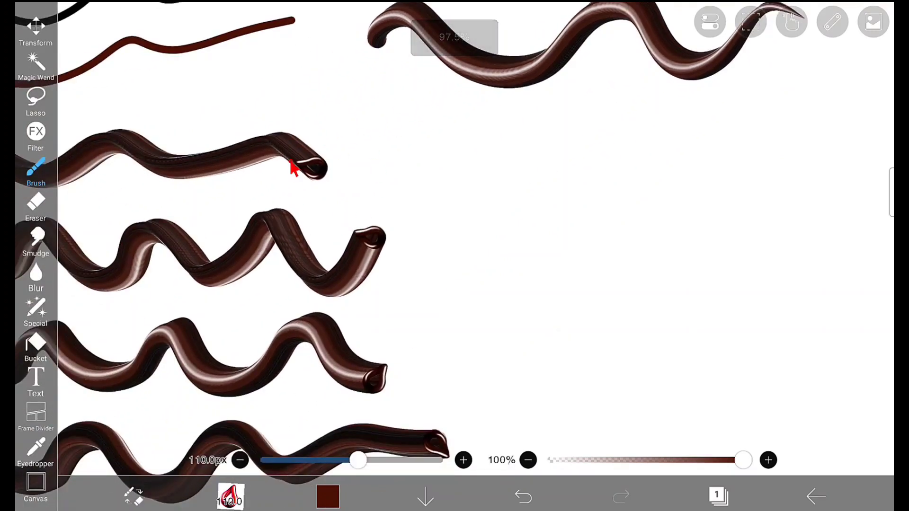
left_click_drag(400, 239, 391, 266)
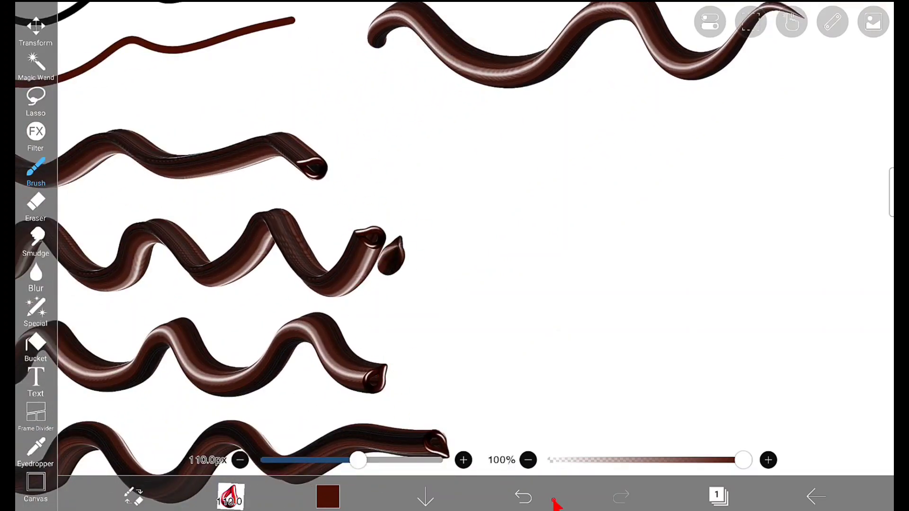
left_click(523, 497)
scroll(514, 370, "down", 2)
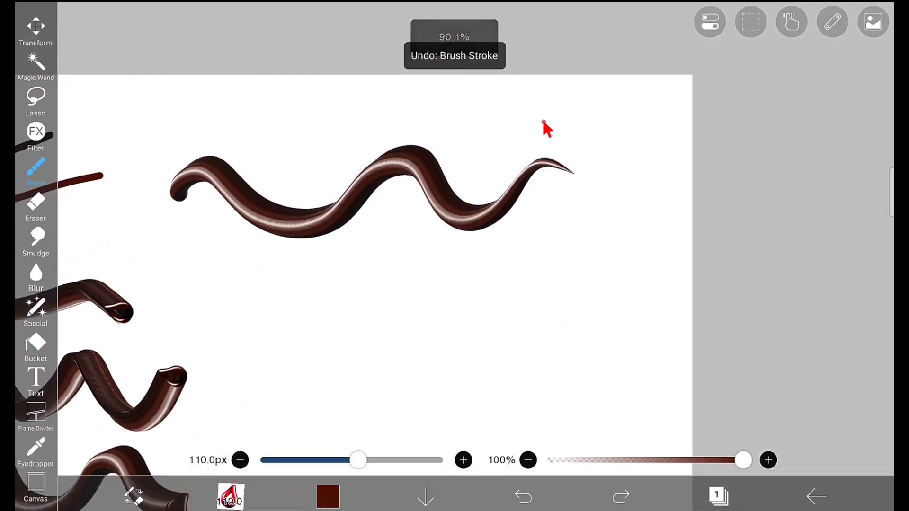
scroll(596, 279, "up", 5)
scroll(677, 208, "down", 8)
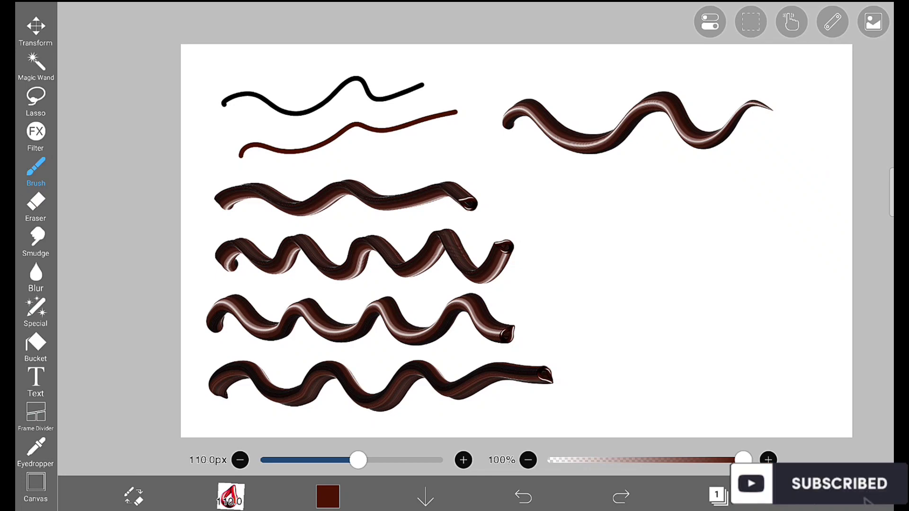
Hide the test-stroke layer and add a new empty layer for lettering.
left_click(718, 495)
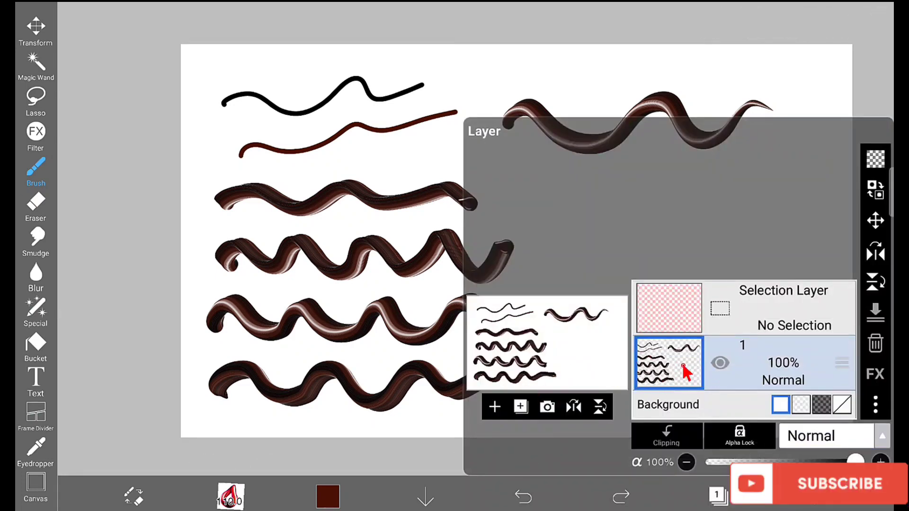
left_click(719, 363)
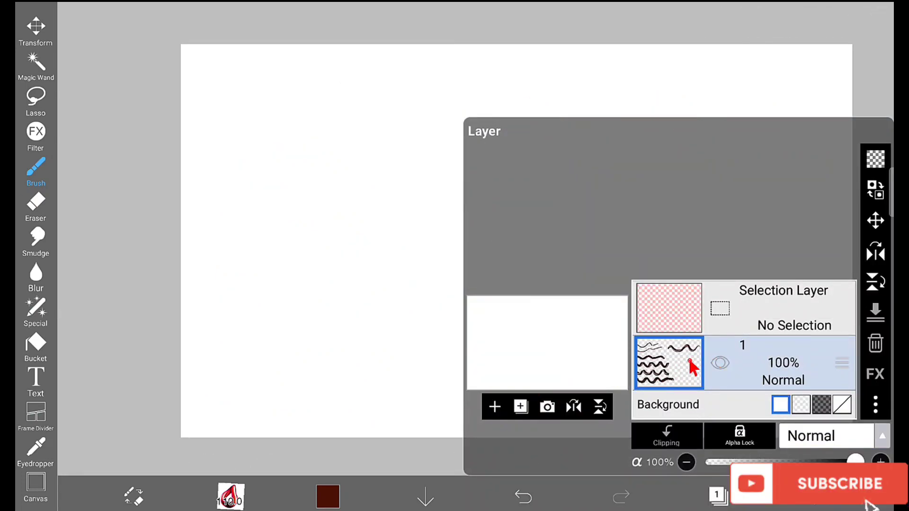
left_click(494, 406)
left_click(117, 233)
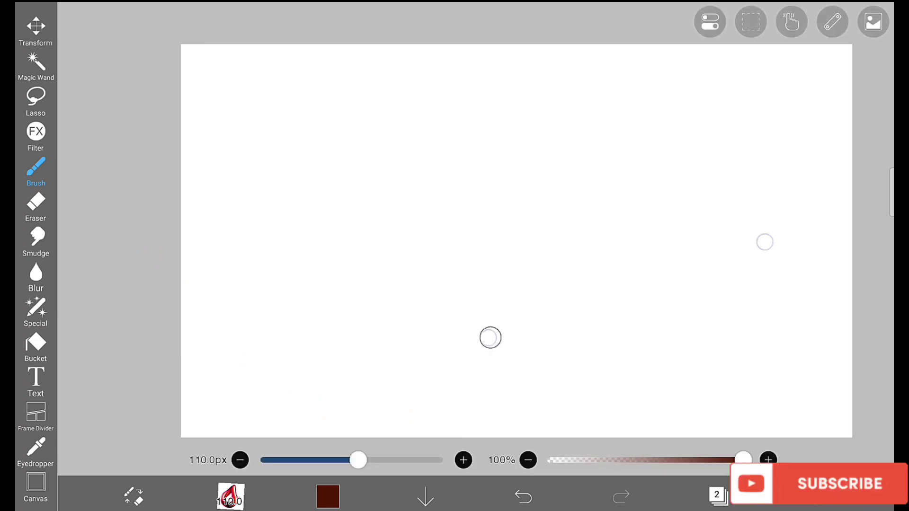
Letter the word 'Cream' with a tapered underline in glossy chocolate.
mouse_move(305, 210)
left_mouse_down()
mouse_move(278, 146)
mouse_move(314, 287)
mouse_move(353, 248)
mouse_move(388, 239)
mouse_move(427, 278)
mouse_move(459, 244)
mouse_move(504, 245)
mouse_move(503, 220)
mouse_move(536, 219)
mouse_move(563, 279)
left_mouse_up()
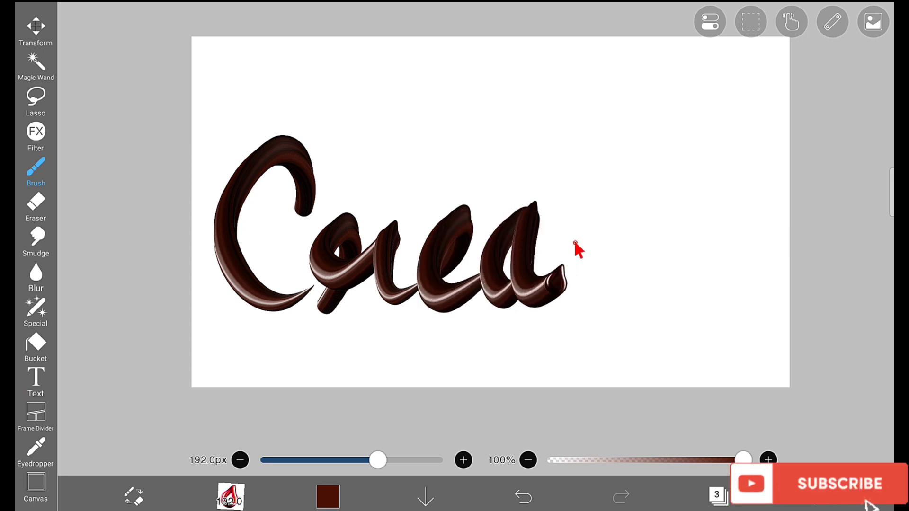
mouse_move(565, 206)
left_mouse_down()
mouse_move(572, 279)
mouse_move(614, 288)
mouse_move(659, 257)
mouse_move(711, 290)
left_mouse_up()
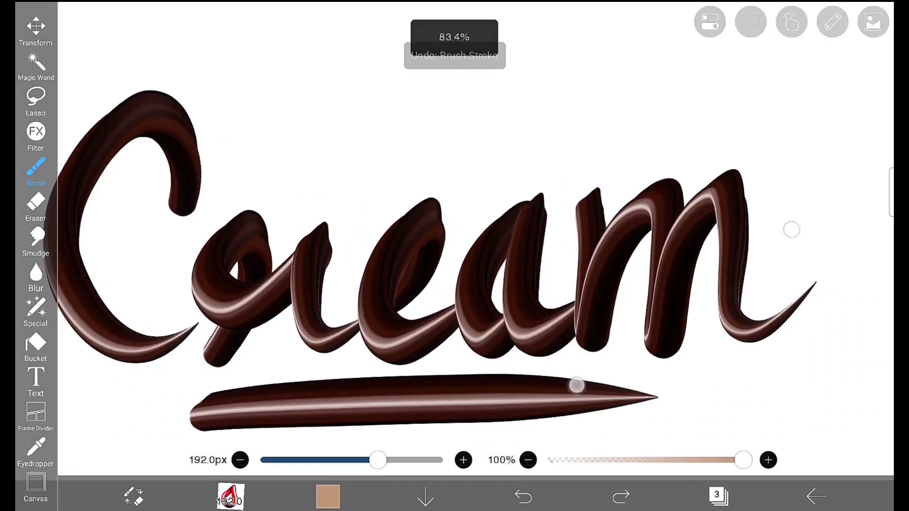
scroll(580, 381, "down", 2)
left_click_drag(544, 404, 518, 448)
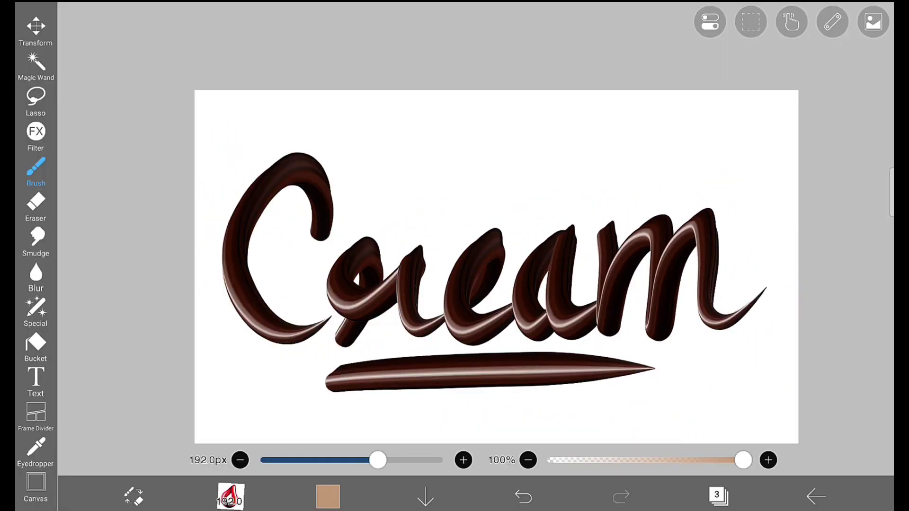
Make the canvas background transparent from the Layer panel's Background swatch.
left_click(815, 496)
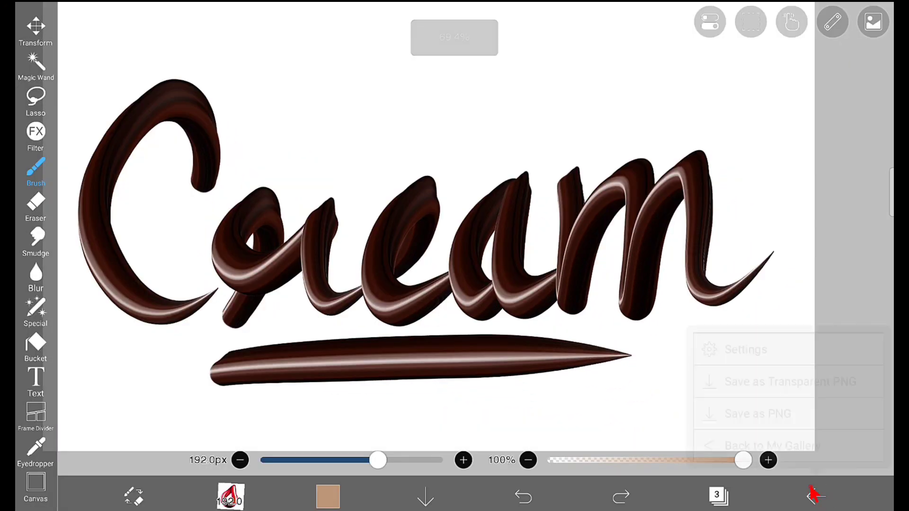
left_click(718, 496)
left_click(719, 496)
left_click(800, 404)
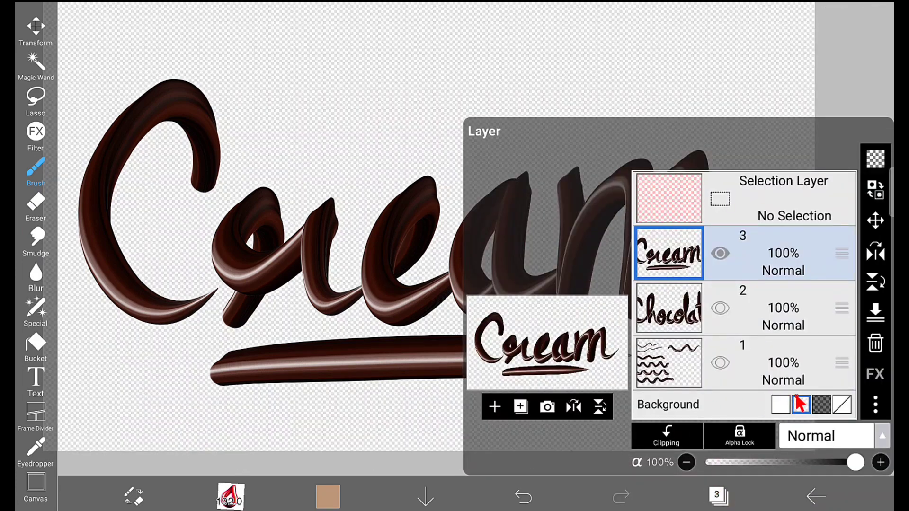
left_click(418, 244)
Save the 'Cream' lettering as a transparent PNG and also as a PNG.
left_click(815, 496)
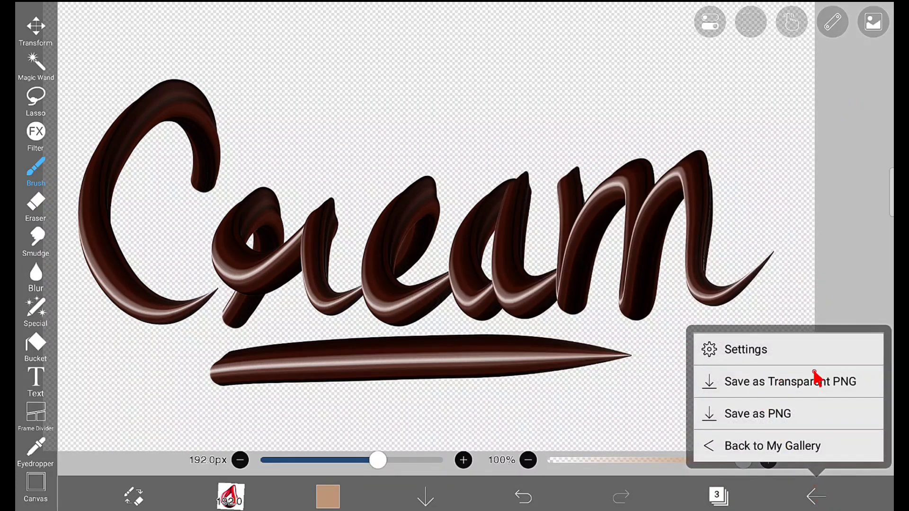
left_click(815, 381)
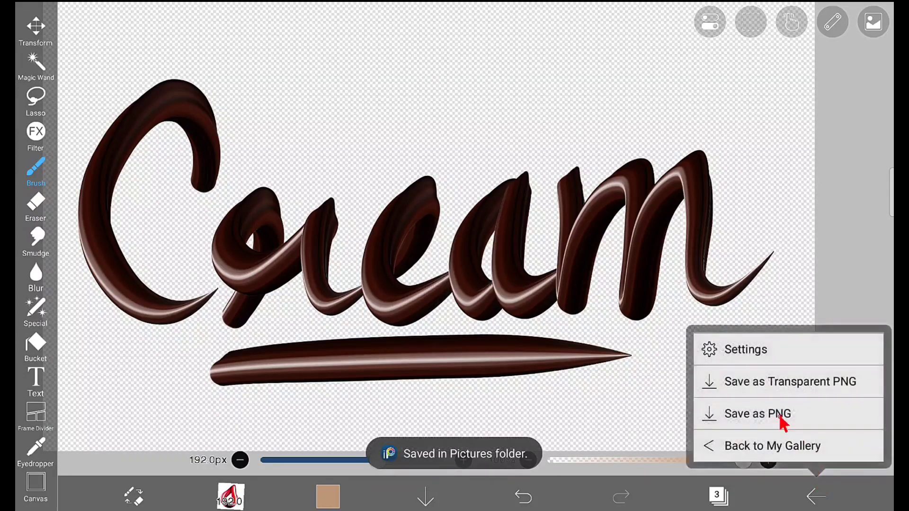
left_click(748, 413)
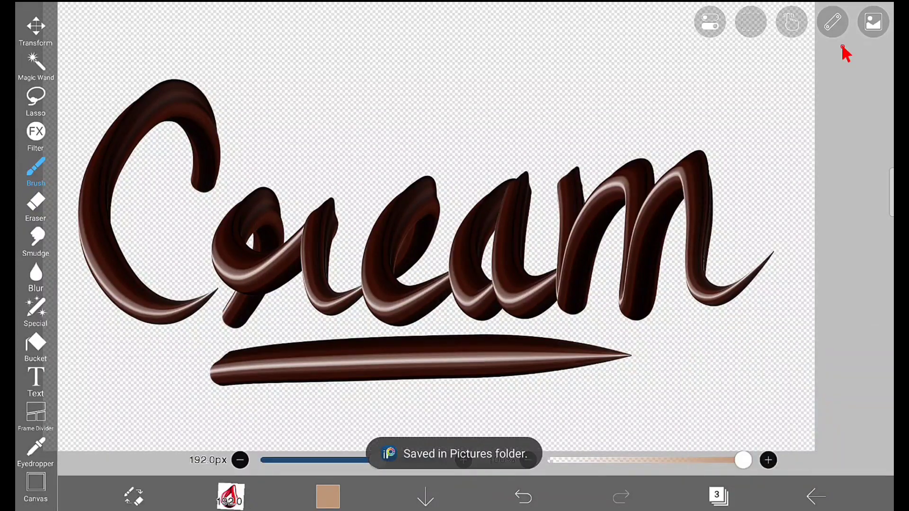